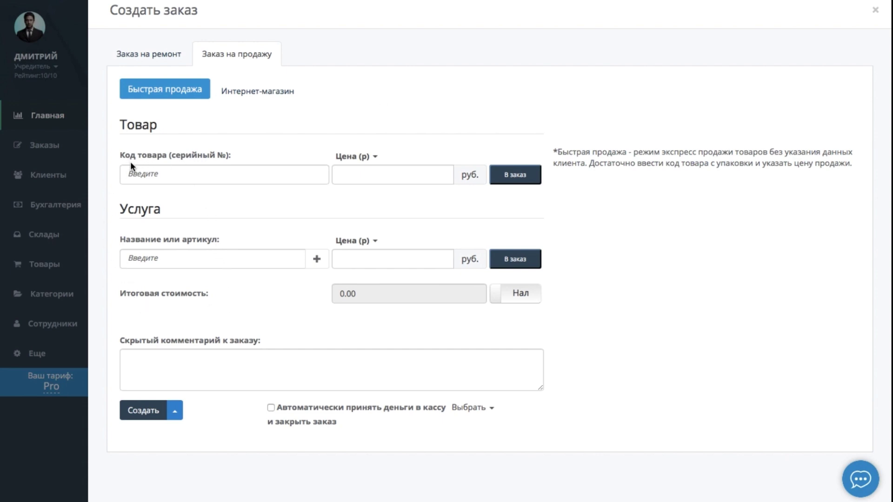
- Create a quick sale order containing the service "Установка программ" at 1000 rubles
click(171, 255)
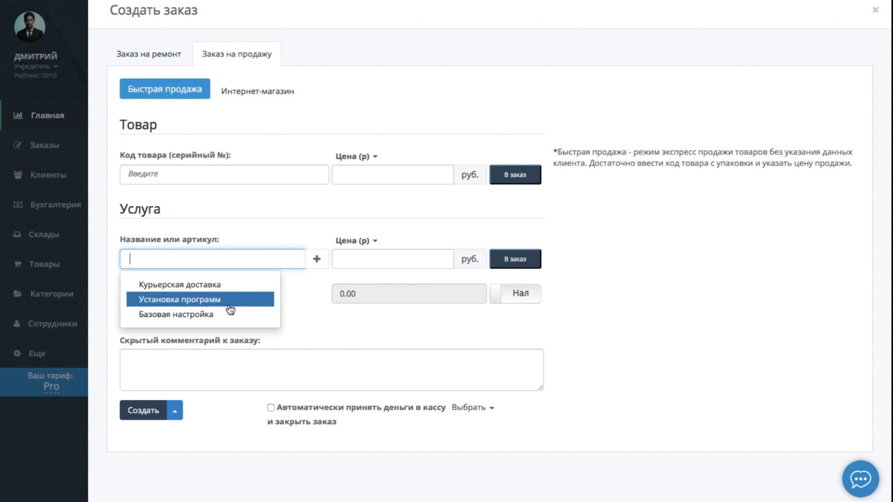
click(228, 301)
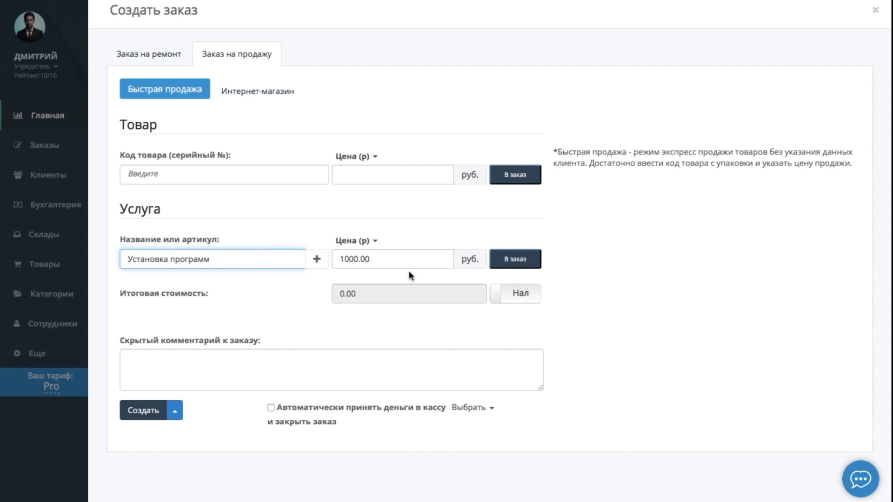
click(533, 260)
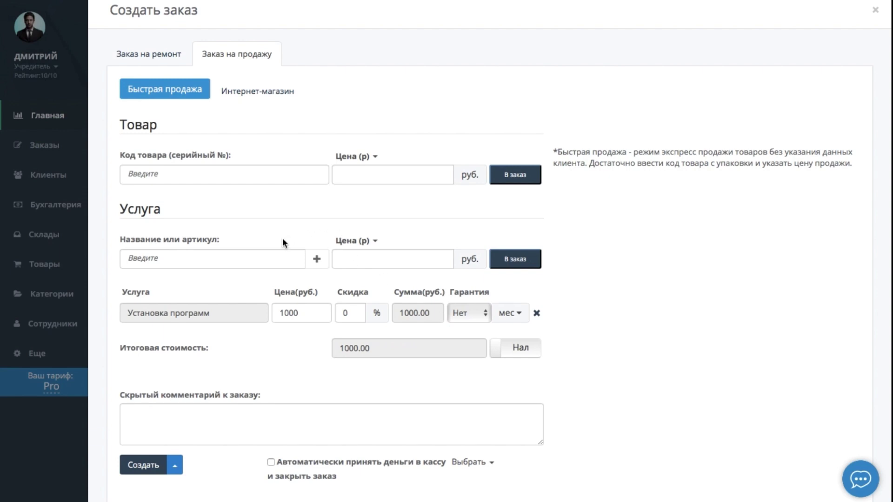
click(147, 466)
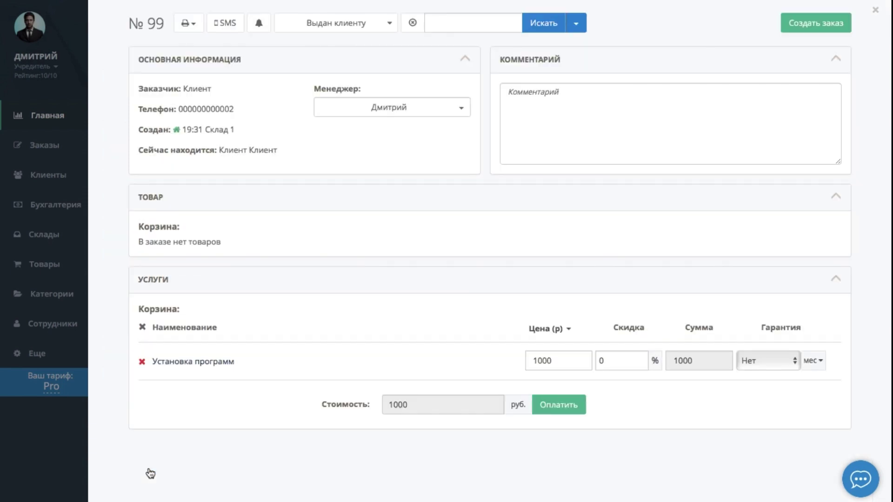
- In the client requests, try to send the "Скидка" SMS template to the client with the Sony Xperia Z3 Compact, and close the message form
click(55, 183)
click(136, 225)
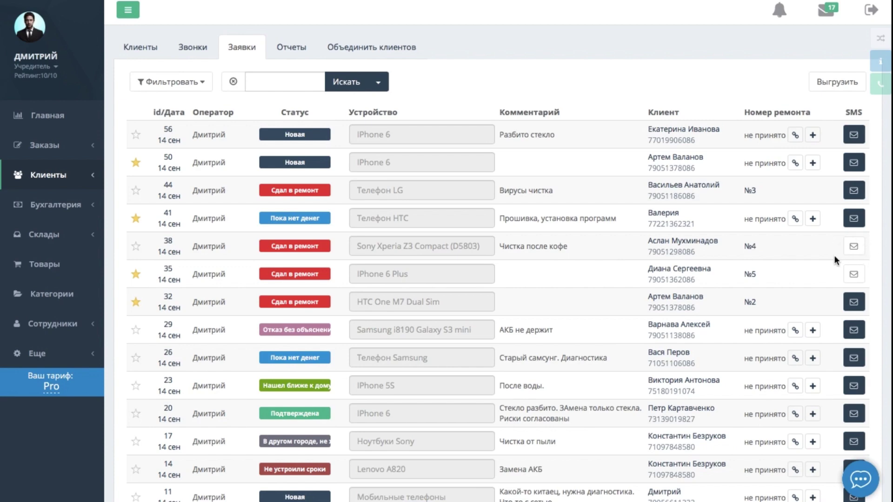
click(854, 246)
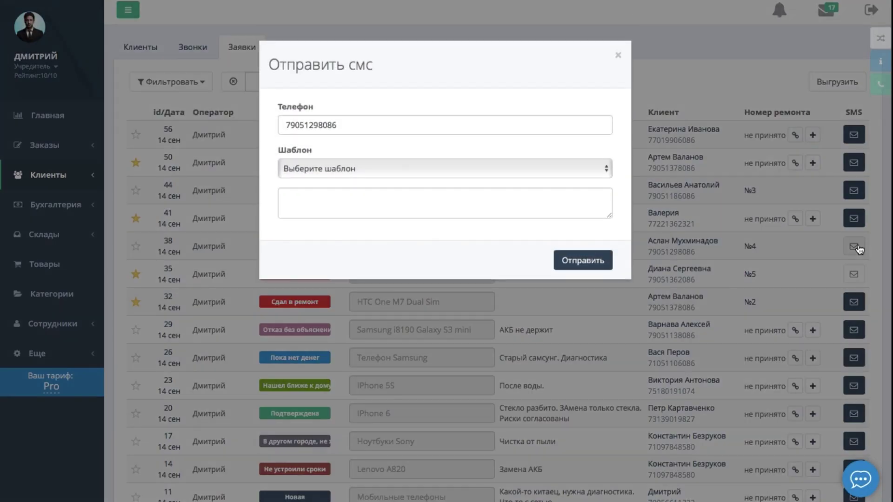
click(590, 168)
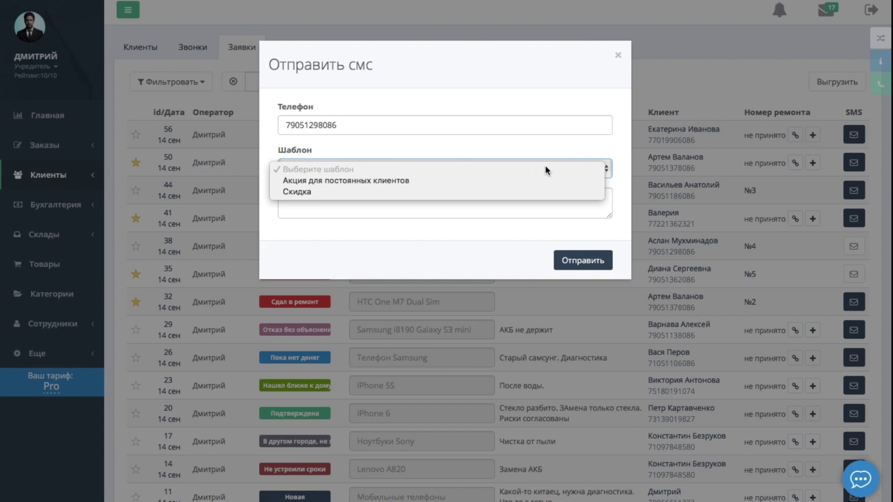
click(531, 191)
click(575, 259)
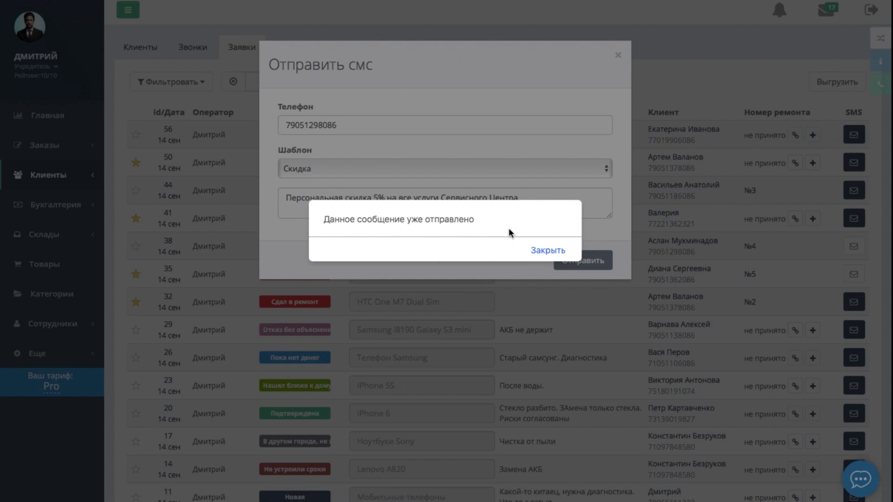
click(543, 250)
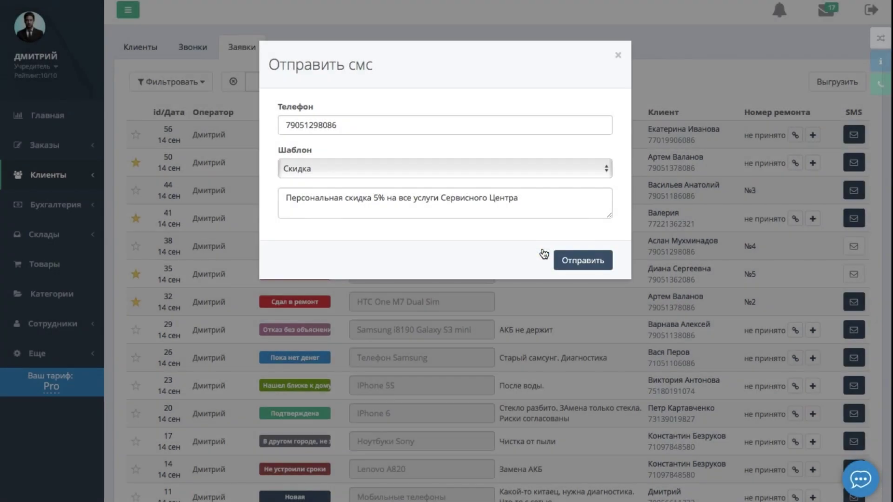
click(690, 271)
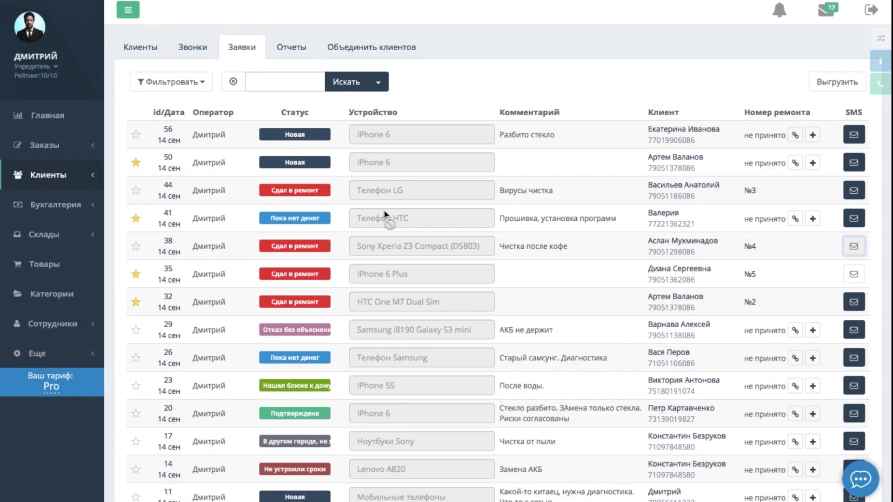
- In accounting, examine the available actions and the note's change history for the 2700-ruble order payment transaction
mouse_move(64, 203)
click(128, 207)
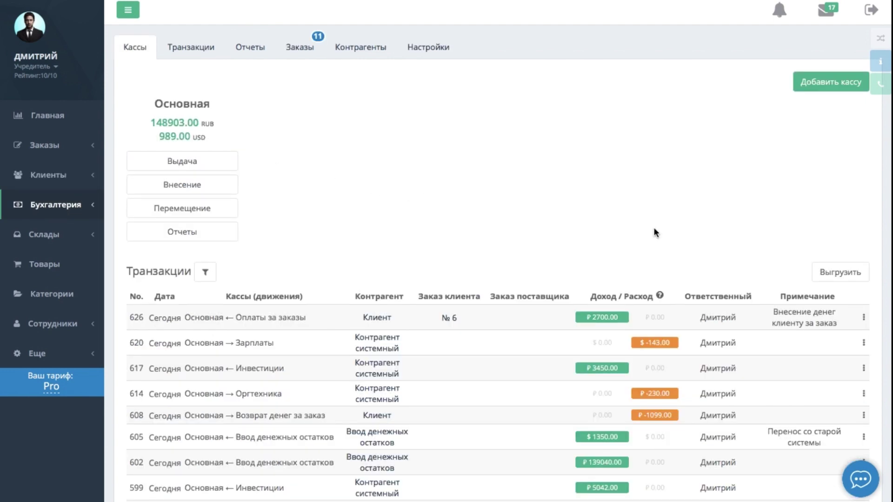
click(865, 319)
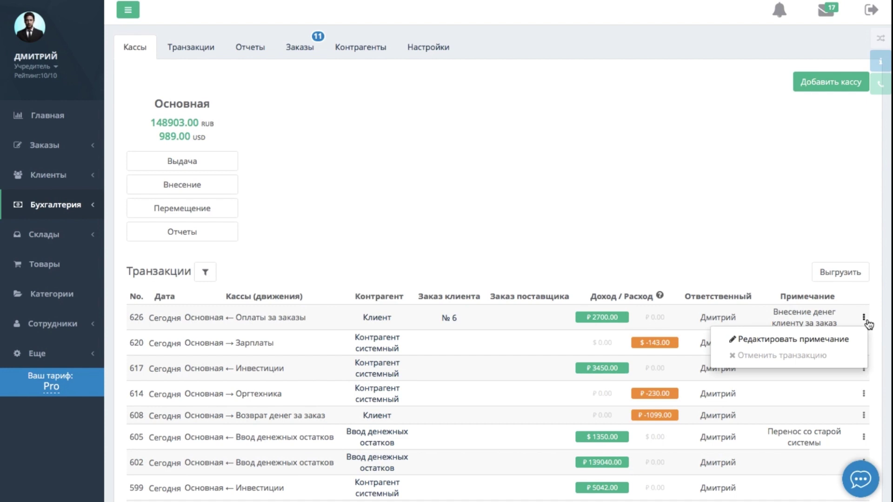
click(852, 343)
click(849, 342)
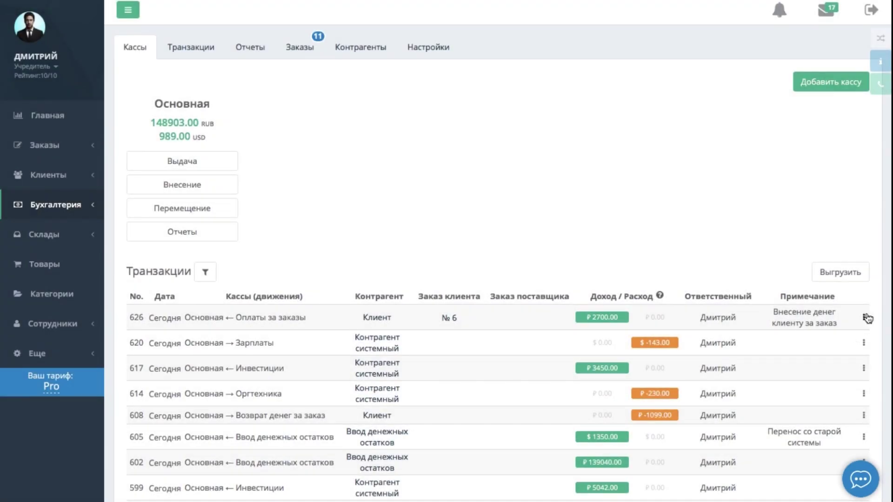
click(865, 319)
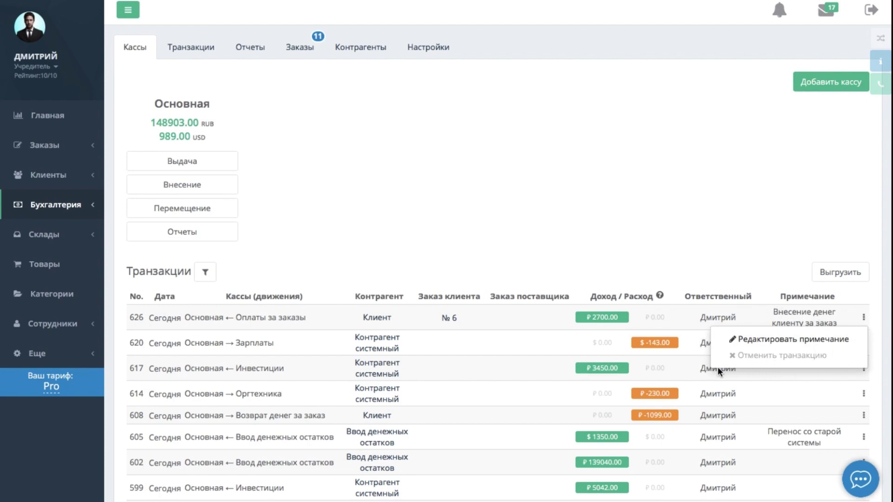
click(760, 375)
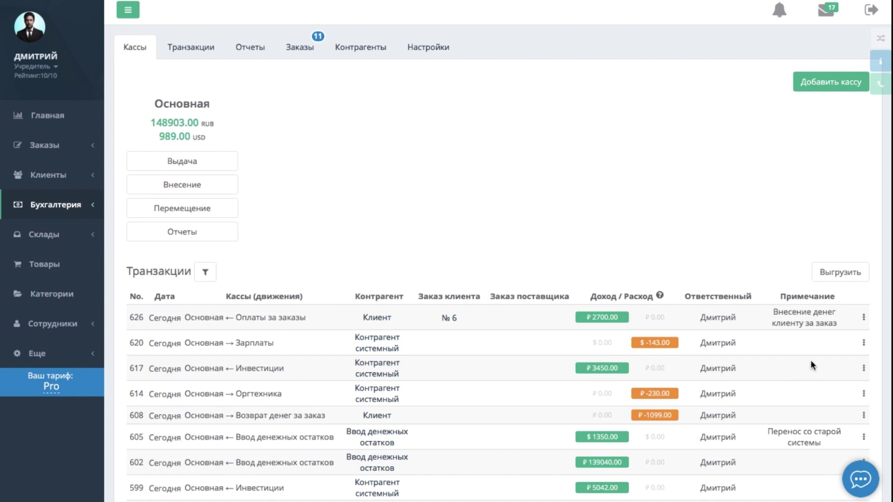
click(816, 312)
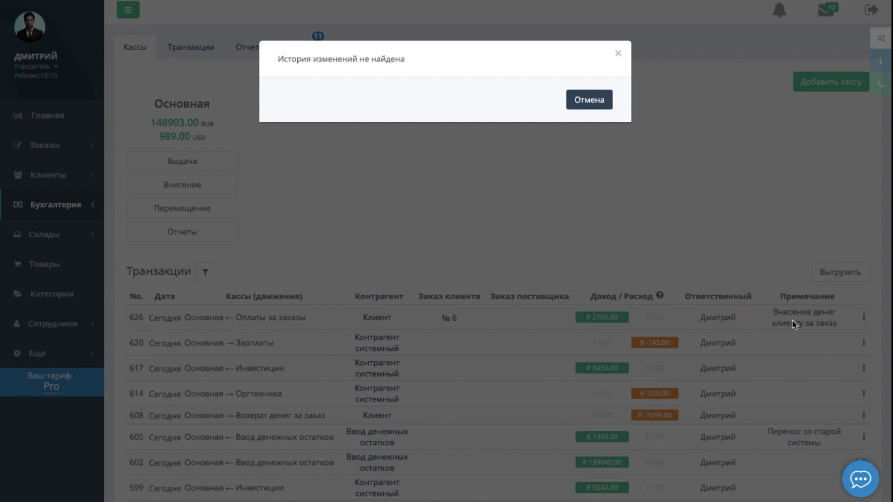
click(785, 305)
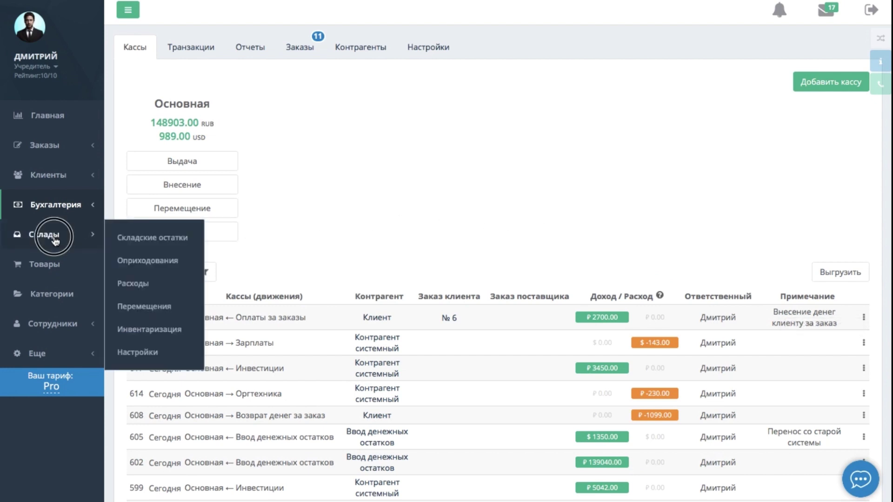
- Filter the warehouse stock balances to show only "Свободный остаток" items
click(140, 234)
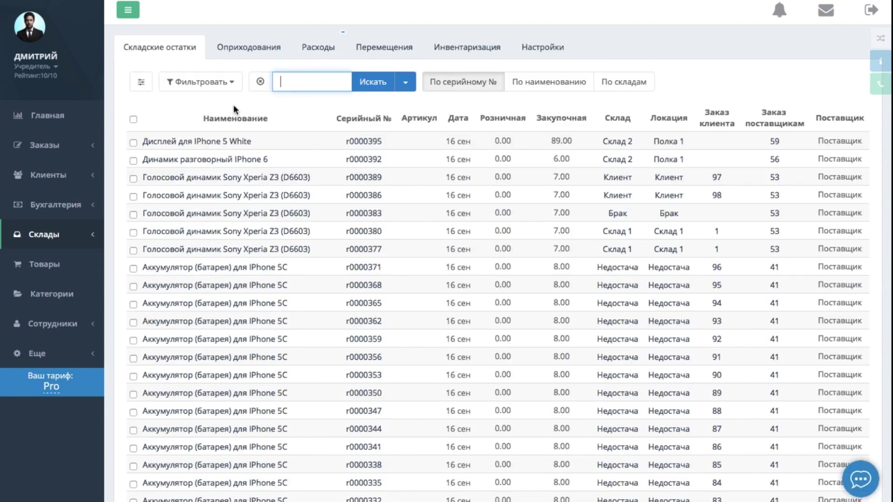
click(226, 84)
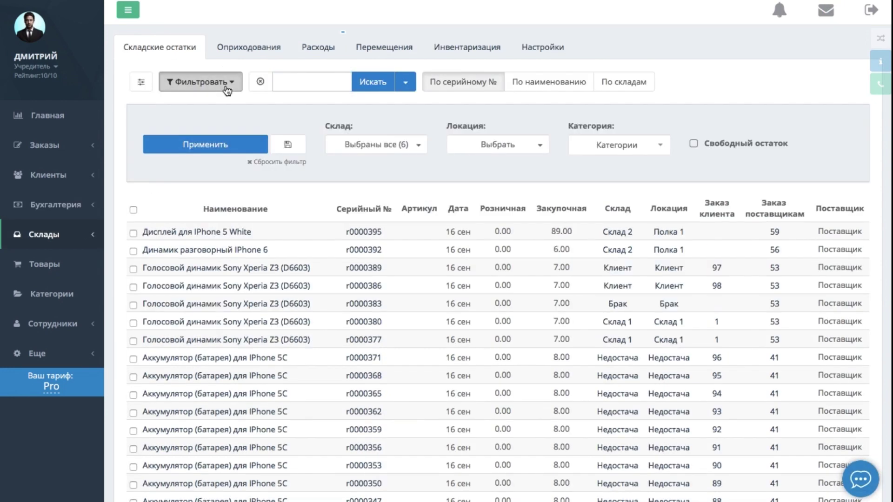
click(704, 147)
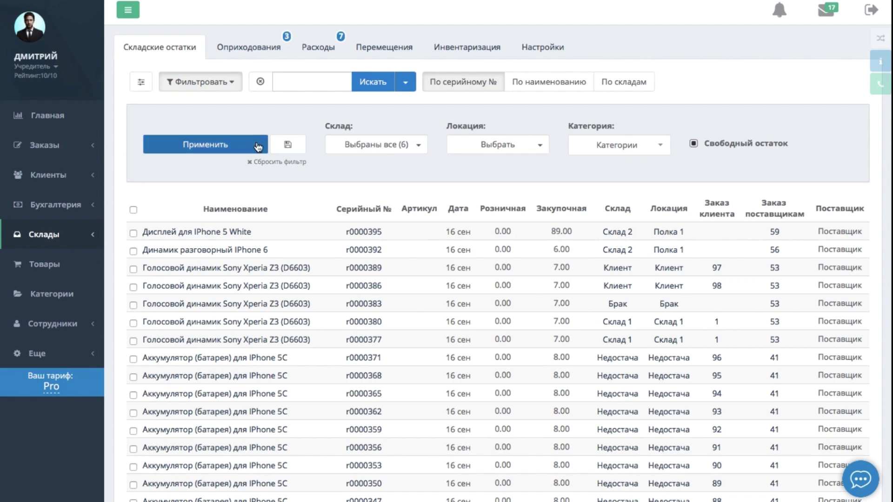
click(208, 144)
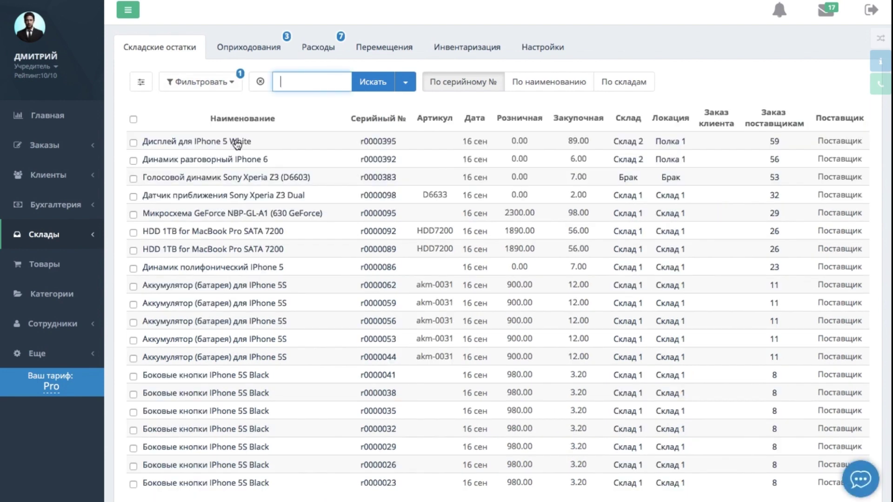
- Try to deactivate the warehouse "Склад 1" in the warehouse settings and close its edit form
click(544, 56)
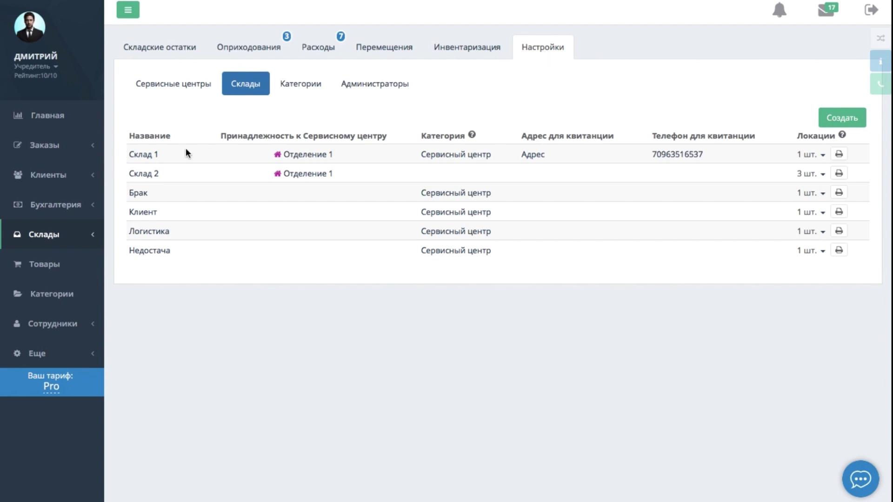
click(139, 156)
click(642, 109)
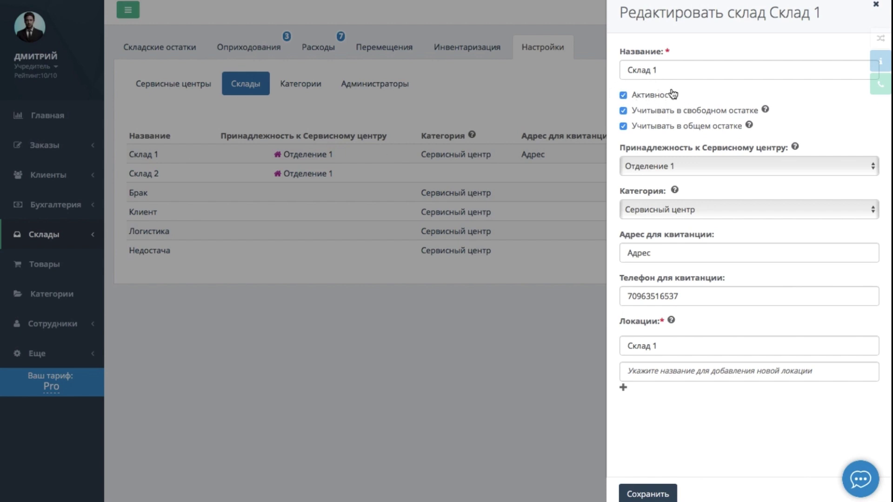
click(655, 95)
click(645, 495)
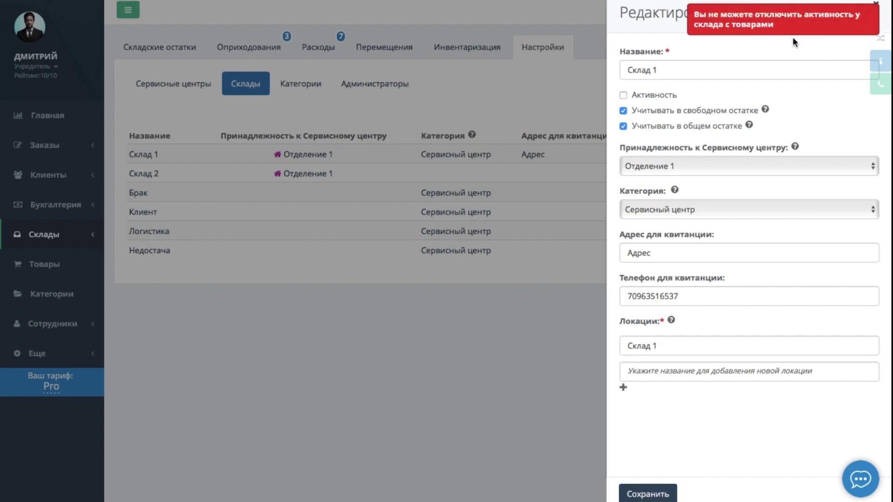
click(748, 40)
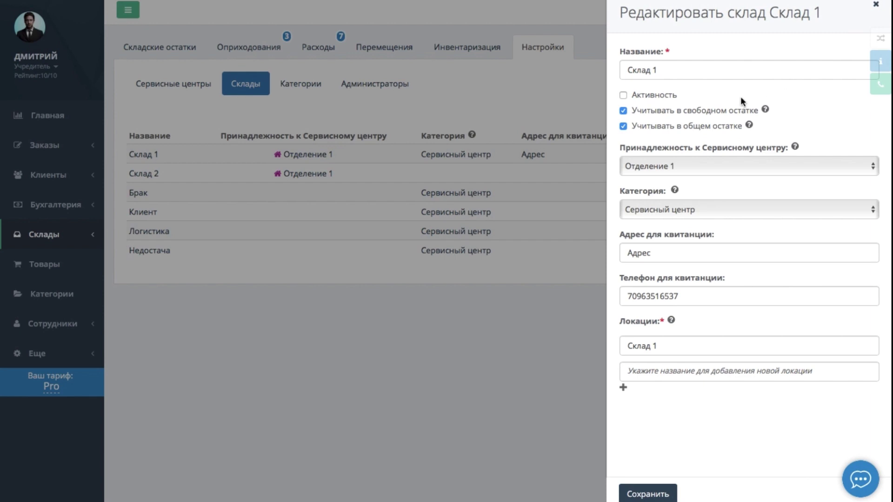
click(579, 88)
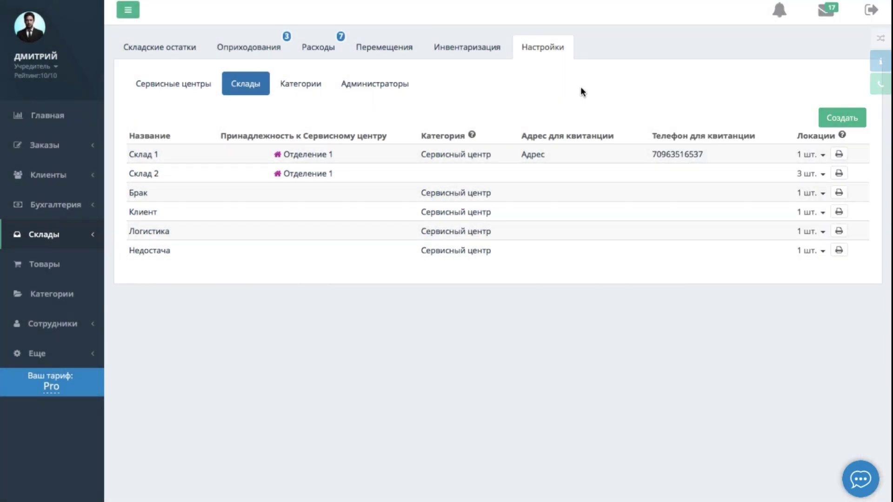
- Examine the access management settings of the "Учредитель" employee, including the allowed IP addresses
click(66, 324)
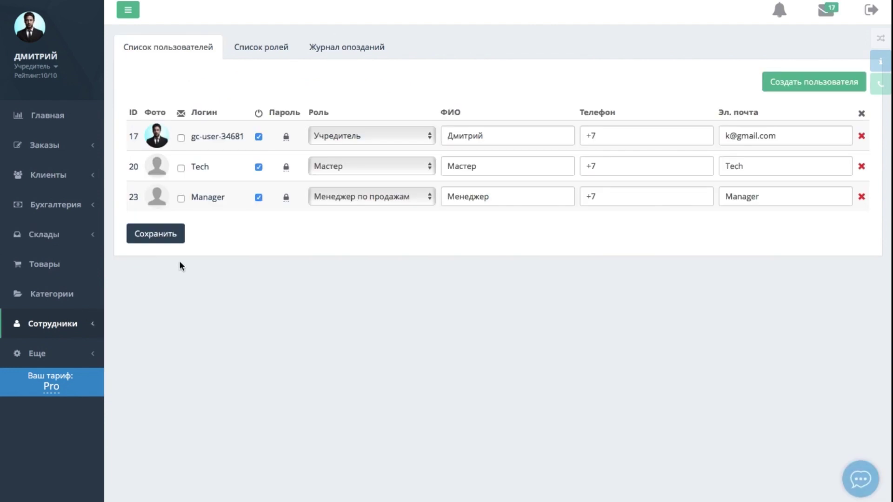
click(213, 138)
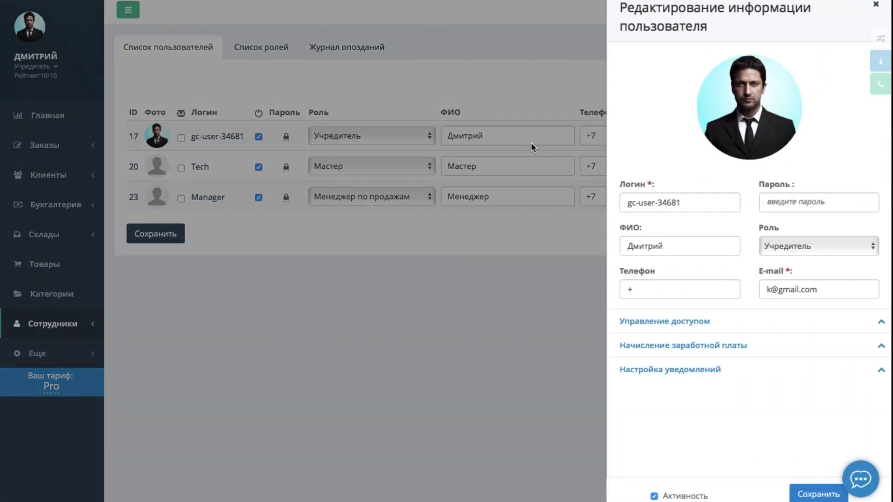
click(662, 321)
scroll(664, 324, down, 5)
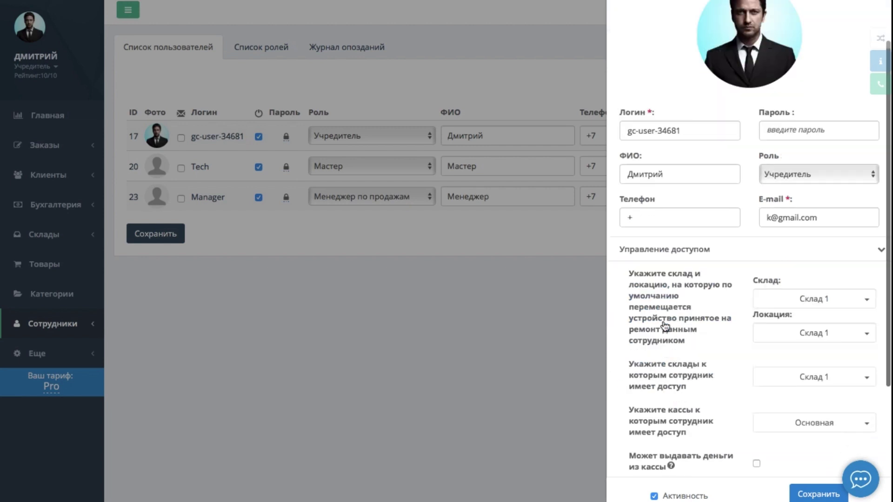
click(773, 401)
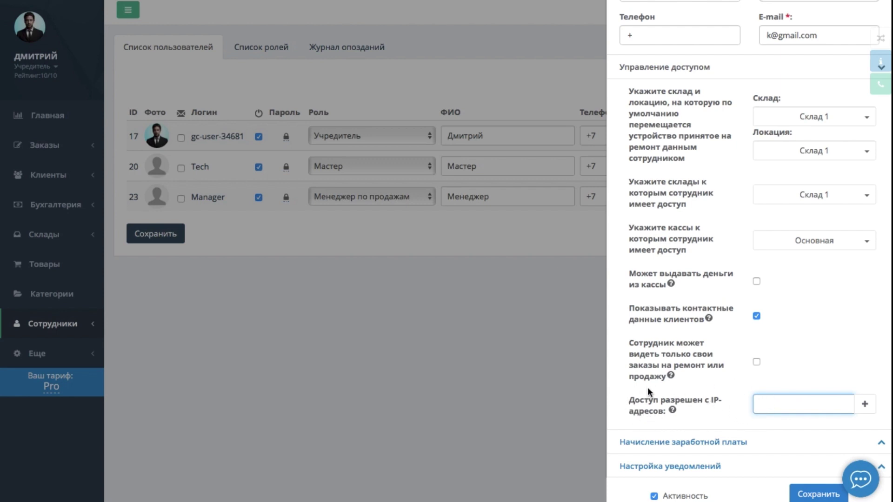
click(565, 390)
- Examine the "Бухгалтерия" and "Заказы клиентов" permissions of the "Руководитель" role
click(285, 48)
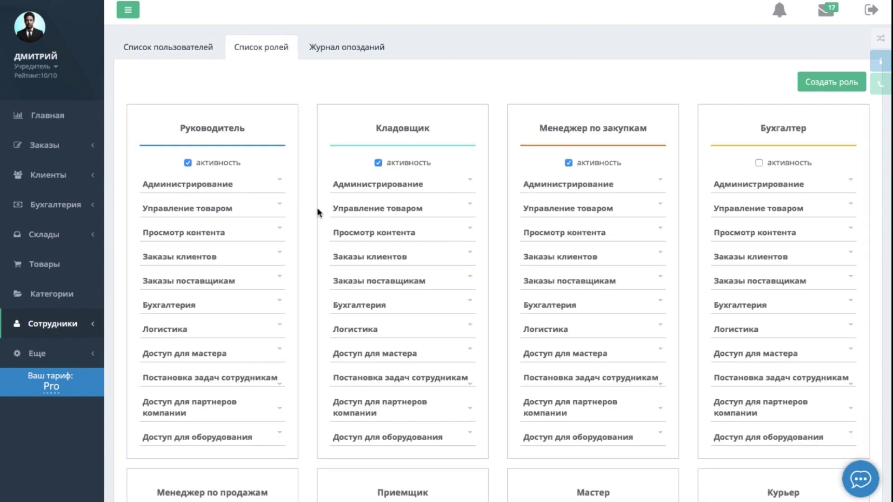
click(281, 306)
scroll(283, 350, down, 1)
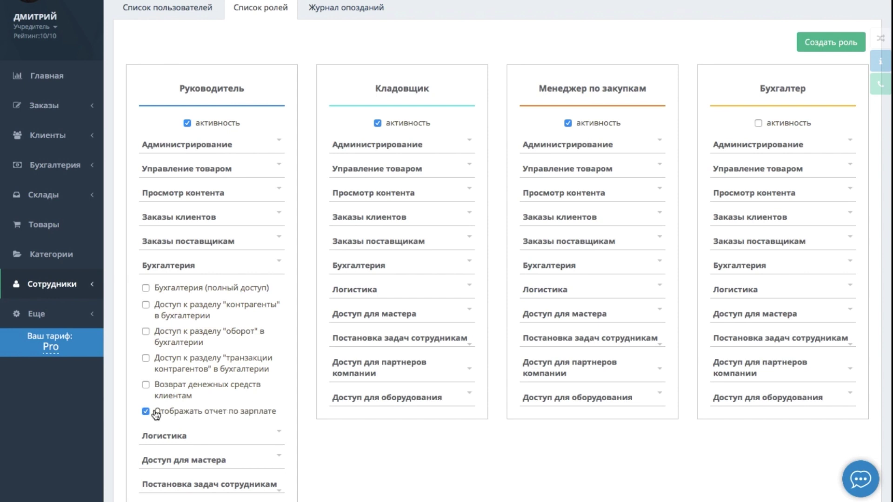
click(279, 217)
scroll(294, 345, down, 3)
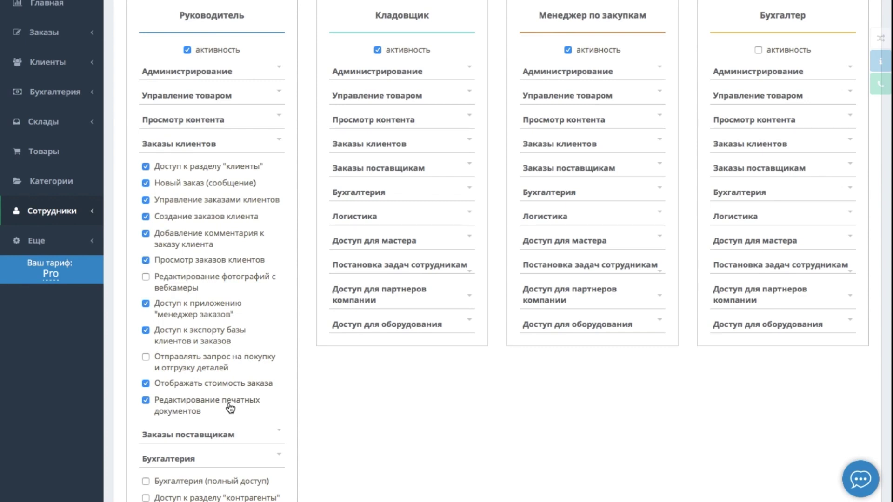
scroll(231, 408, up, 3)
- Open the change history of the custom print document templates in the system settings
mouse_move(89, 344)
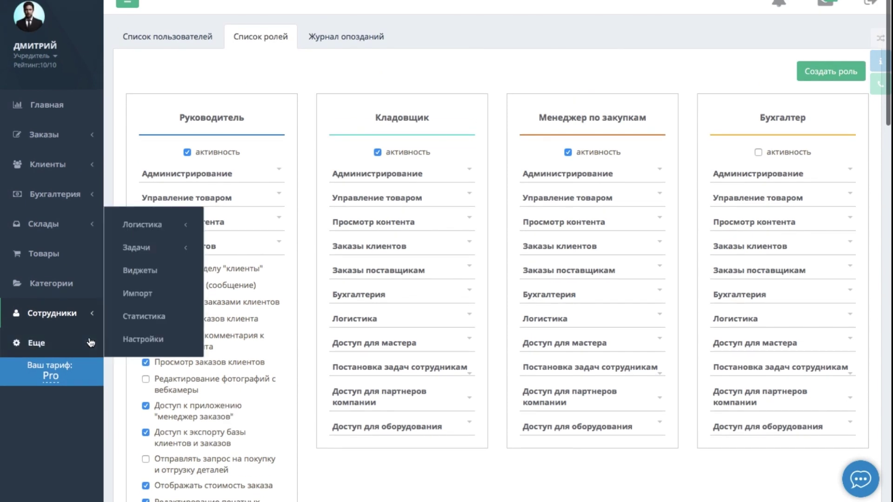
click(127, 341)
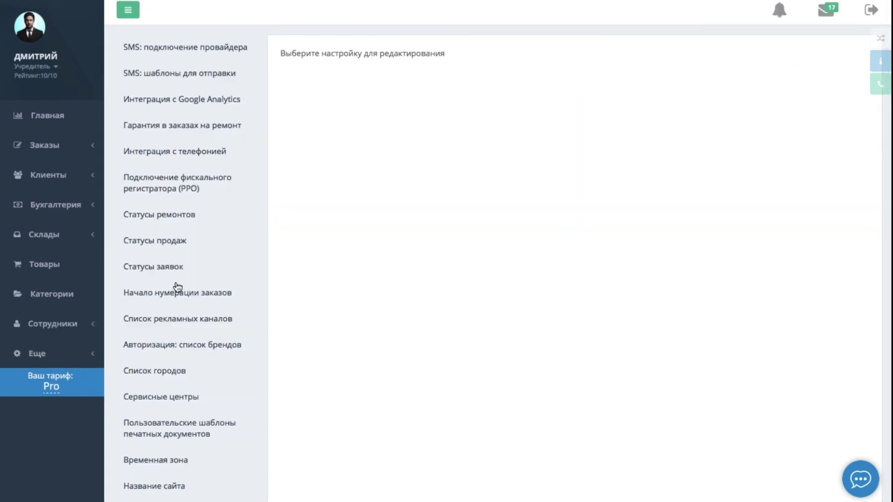
click(188, 435)
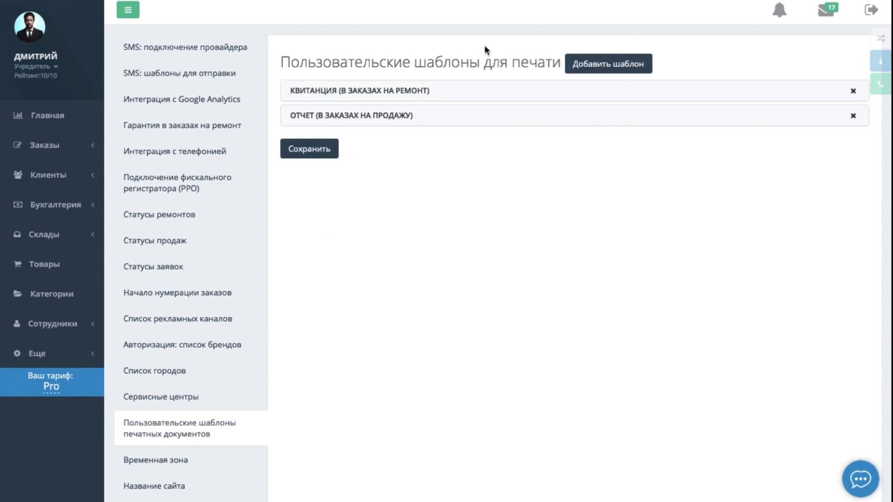
click(394, 64)
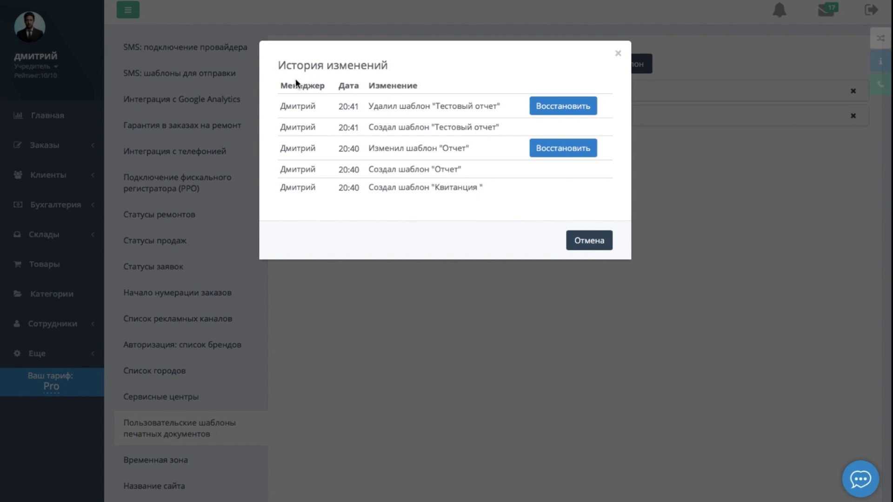